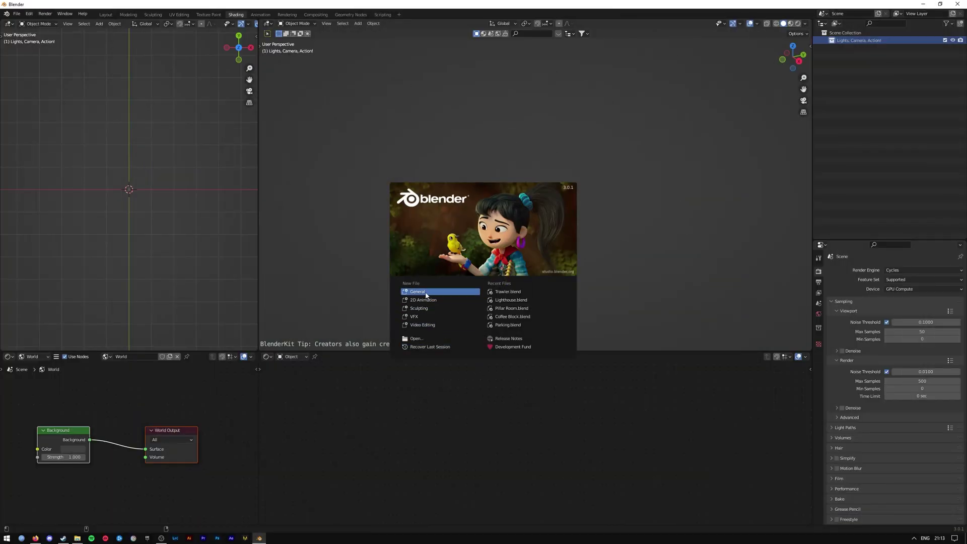
Start a new General file and open the main view's Editor Type menu
click(417, 292)
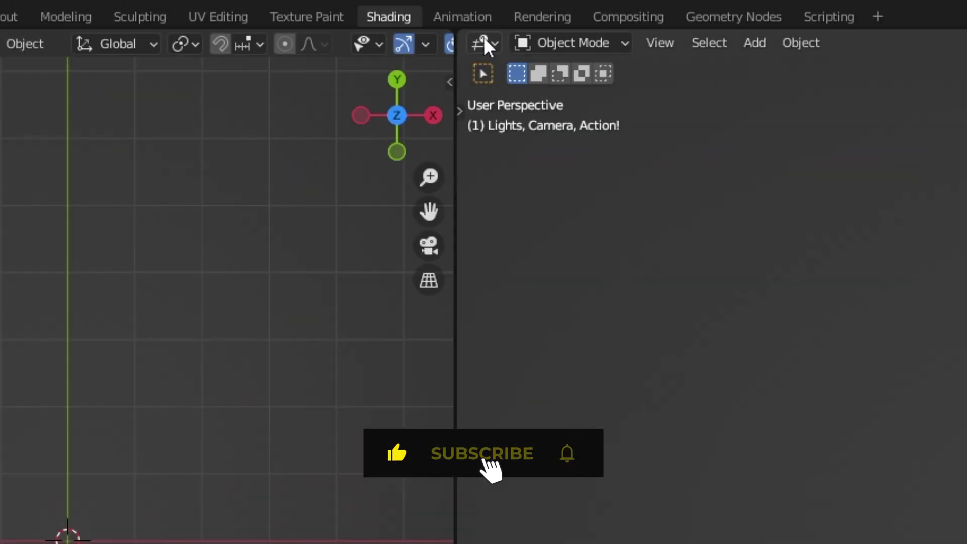
click(482, 43)
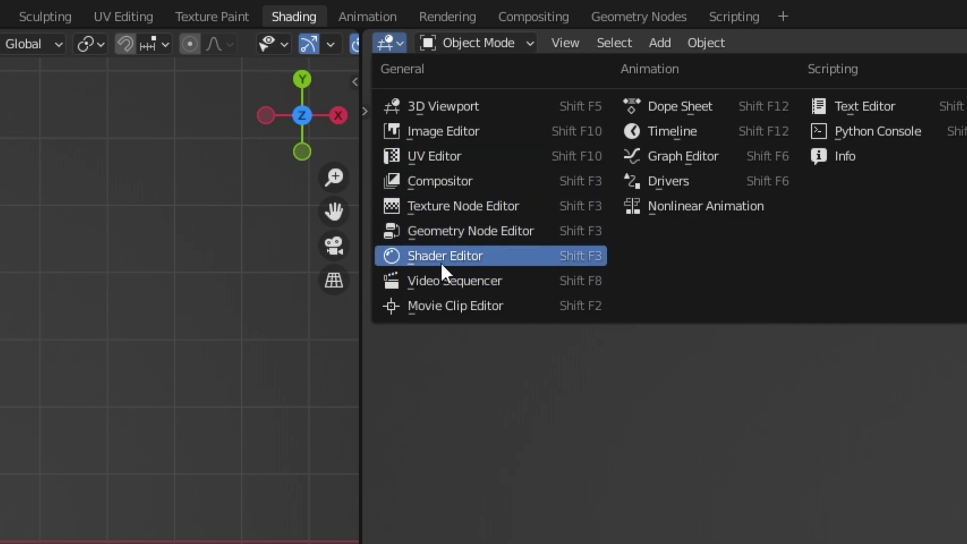
Switch the main area to the Video Sequencer and choose Add > Image/Sequence
click(426, 279)
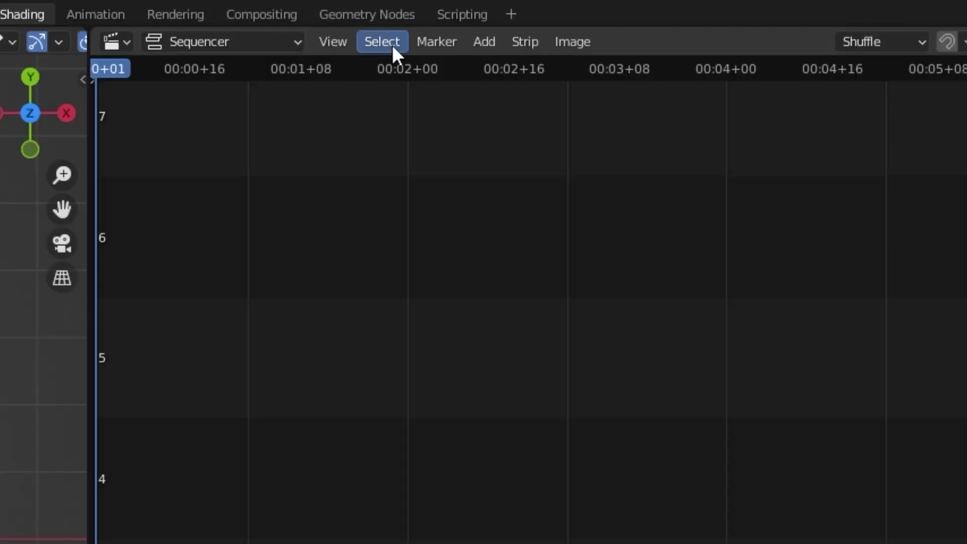
click(484, 41)
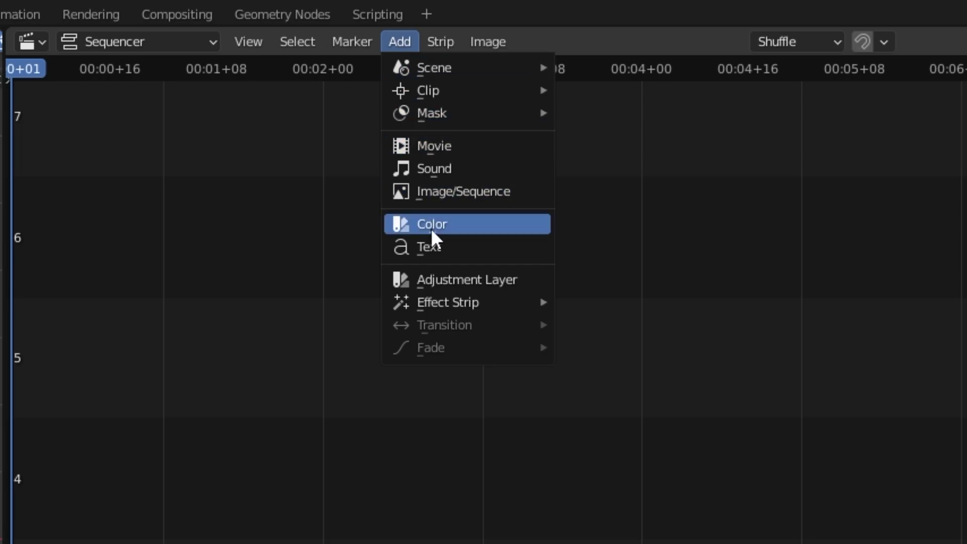
click(421, 194)
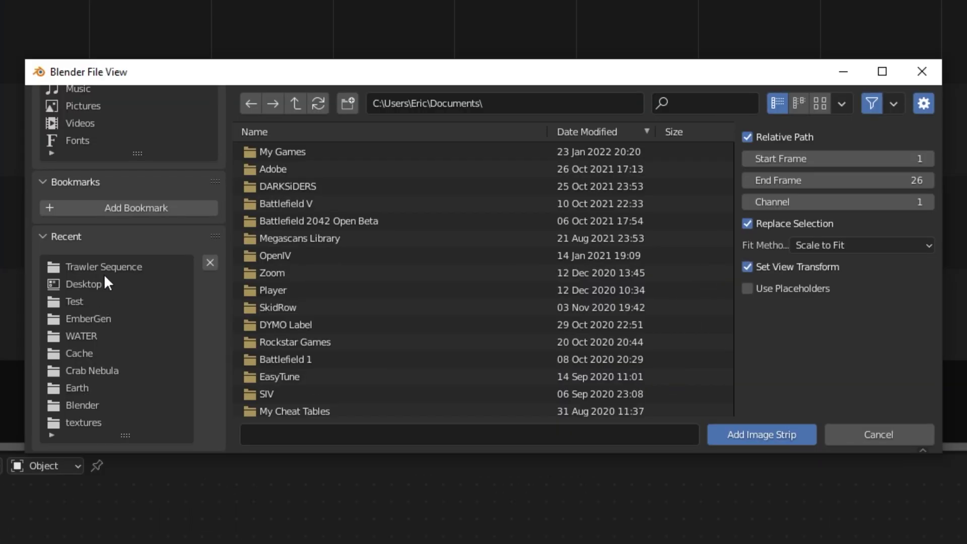
Open the Trawler Sequence folder from Recent and select all its PNG frames
click(104, 267)
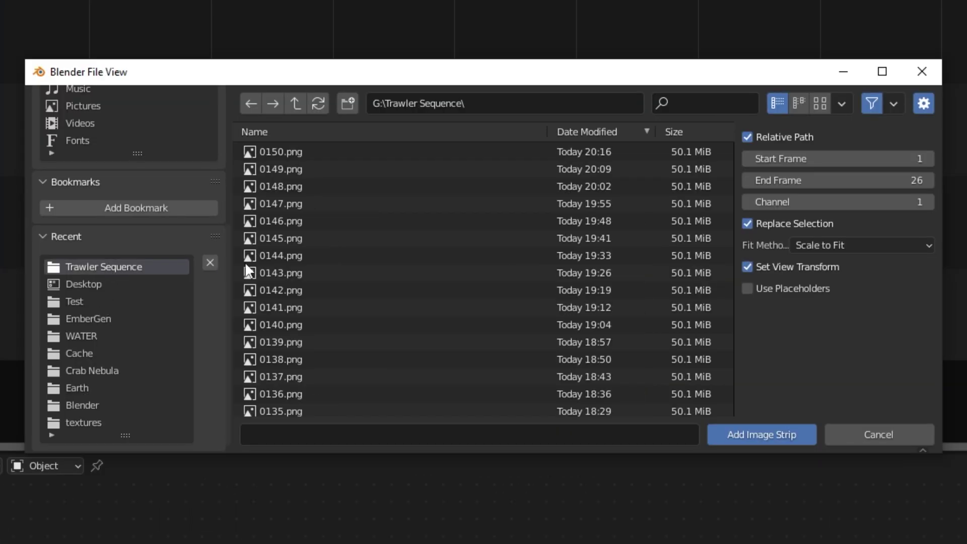
scroll(315, 216, down, 6)
scroll(316, 216, up, 6)
click(313, 208)
scroll(325, 211, down, 2)
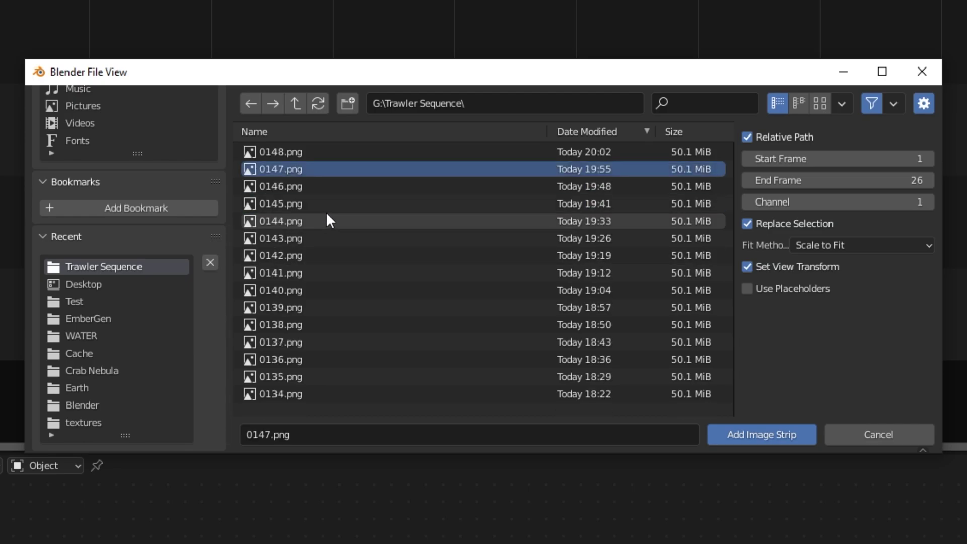
scroll(325, 212, up, 2)
key(a)
Try partial frame selections such as 0147, 0132–0124 and 0150–0139, then select all frames again
click(330, 204)
drag(591, 176, 285, 394)
click(285, 395)
scroll(356, 277, down, 5)
click(352, 221)
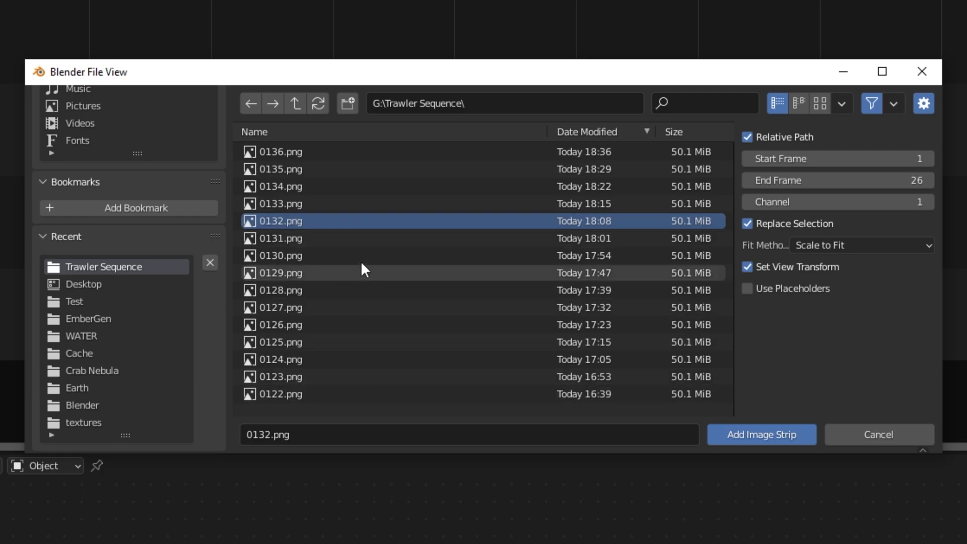
shift+click(334, 366)
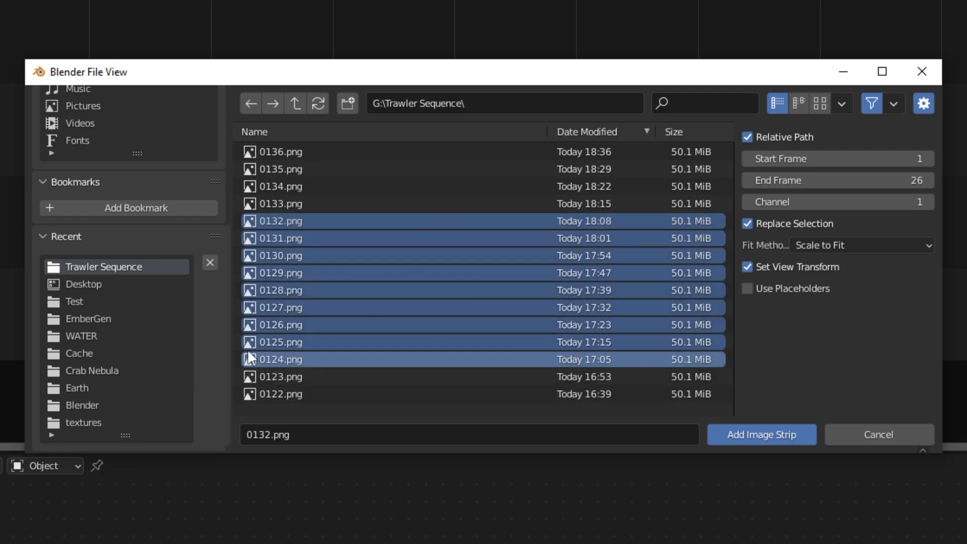
scroll(329, 280, up, 4)
shift+click(511, 151)
scroll(432, 230, up, 1)
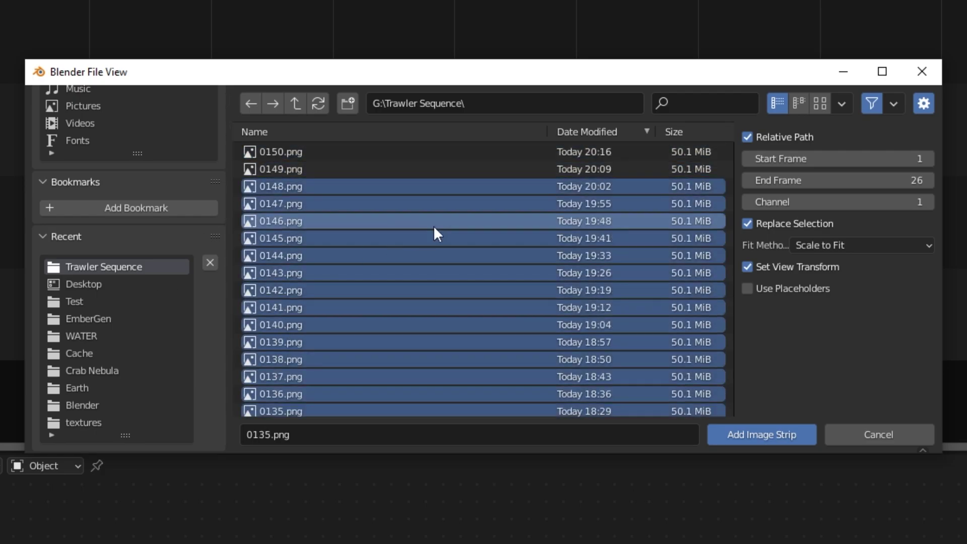
drag(511, 151, 450, 307)
click(451, 308)
drag(587, 188, 443, 222)
click(355, 289)
key(a)
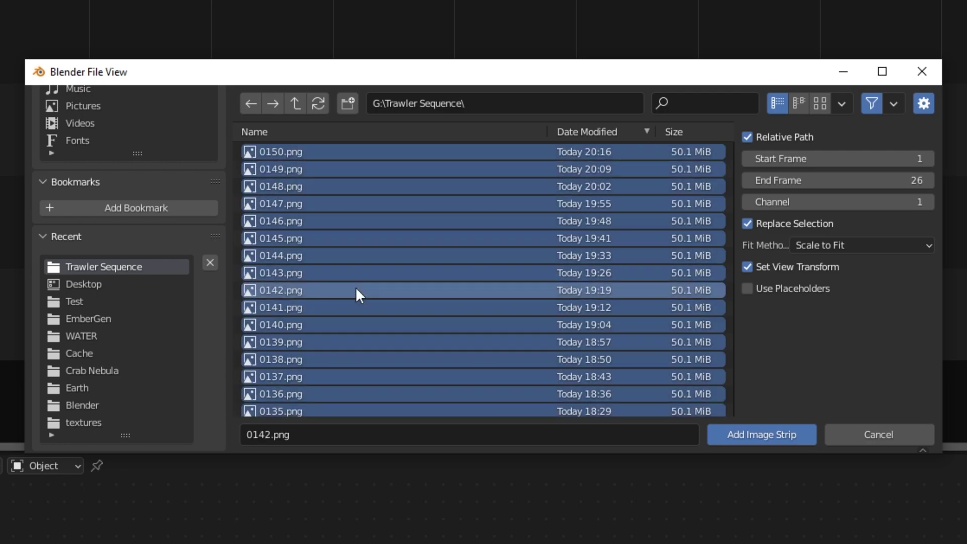
scroll(403, 272, down, 4)
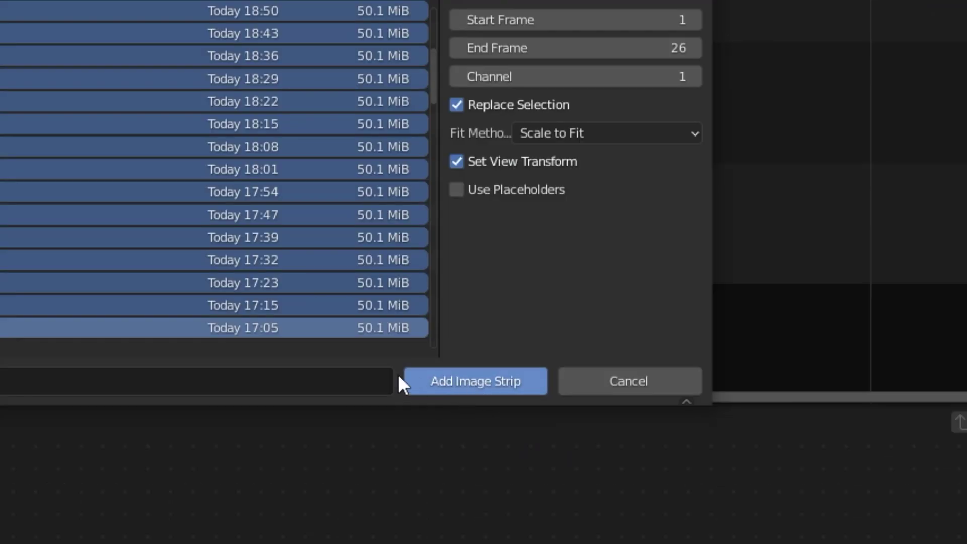
Add the frames as an image strip, then set Resolution X and Y to 2560 in Output properties
click(474, 391)
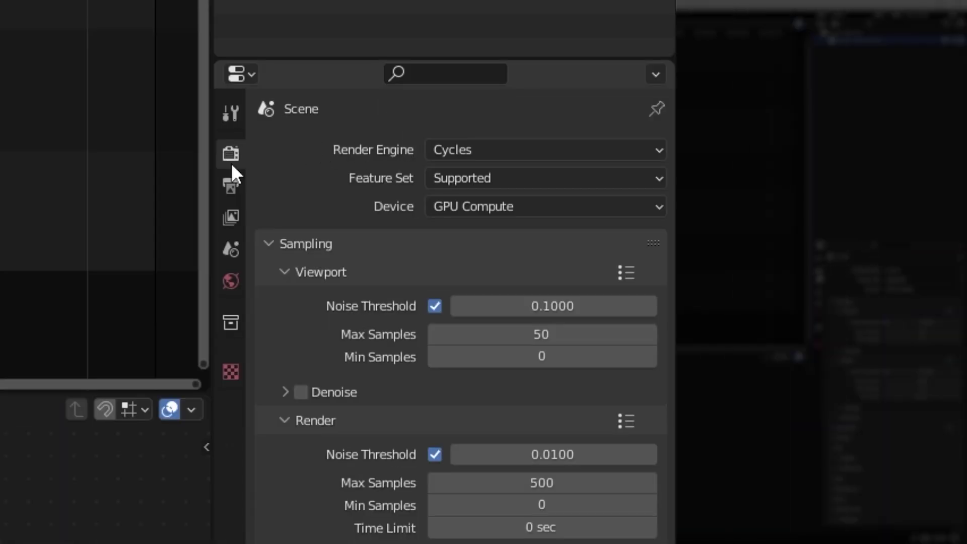
click(232, 187)
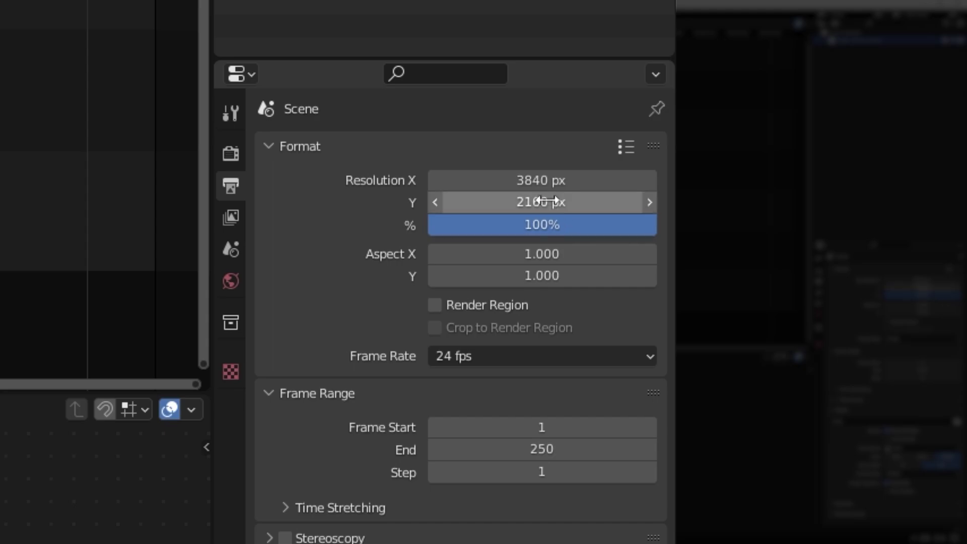
click(548, 178)
text(2560)
key(Return)
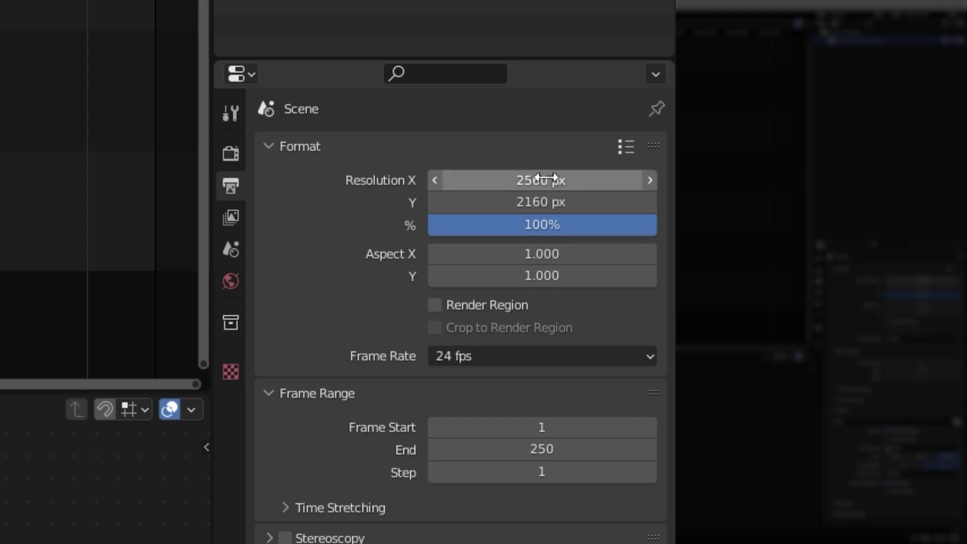
click(543, 203)
text(2560)
key(Return)
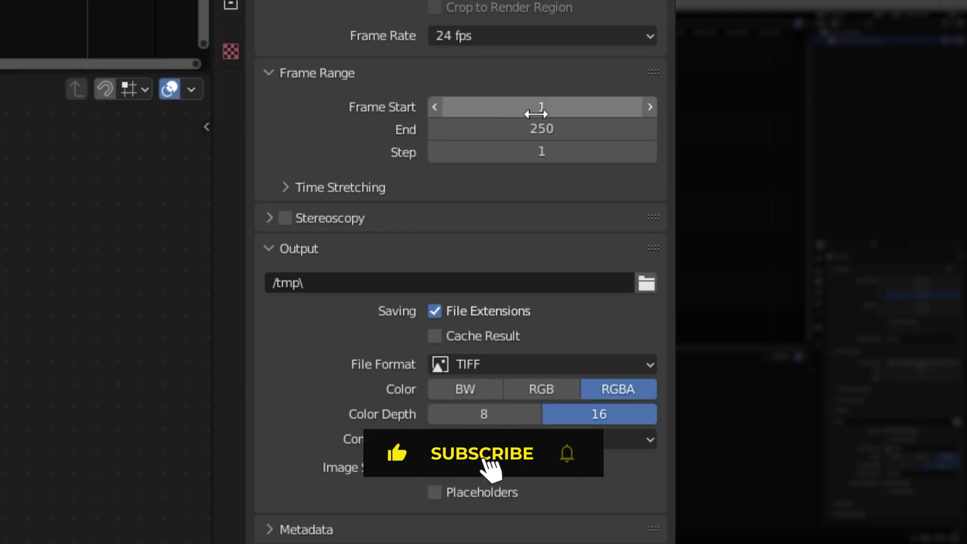
Set the Frame Range End to 100
click(543, 126)
text(100)
key(Return)
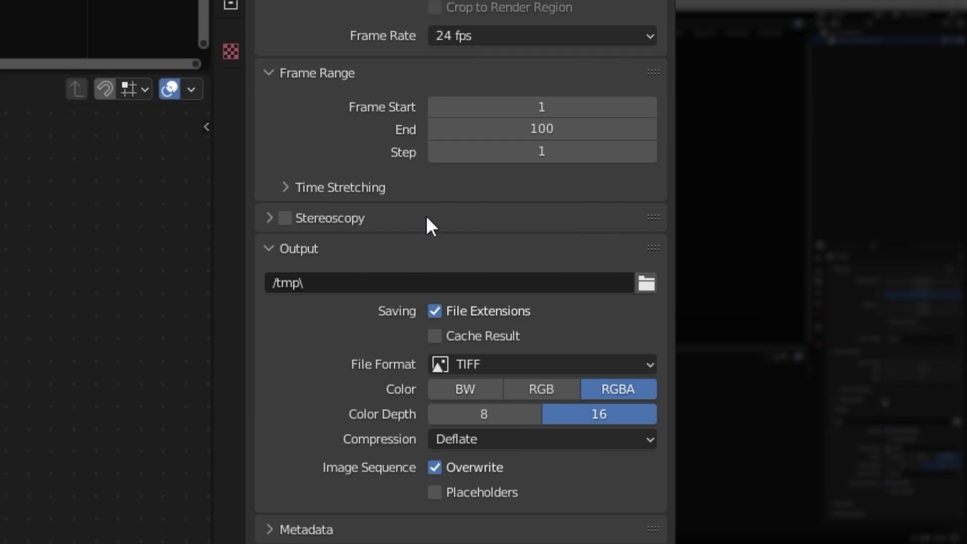
Set the render output folder to G:\Trawler Sequence\
click(645, 282)
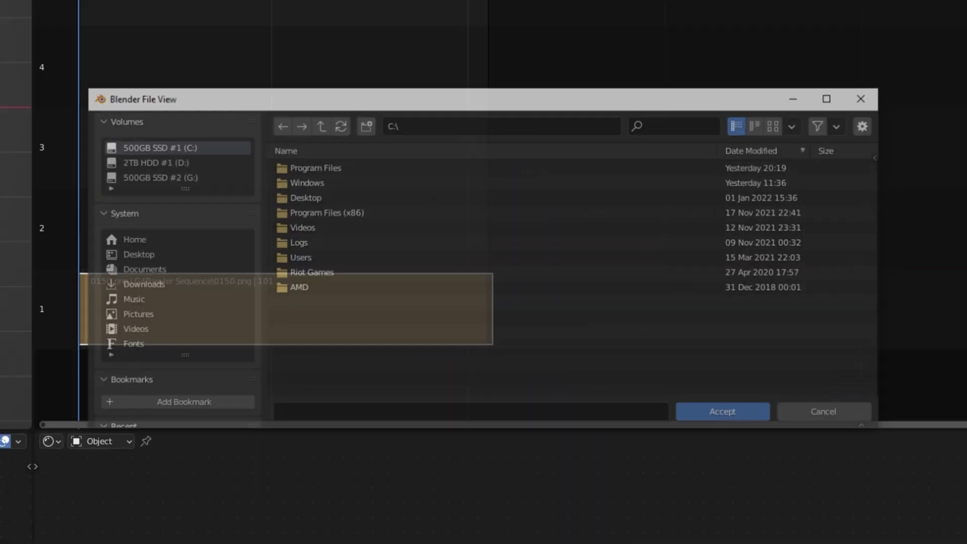
scroll(131, 292, down, 8)
click(147, 277)
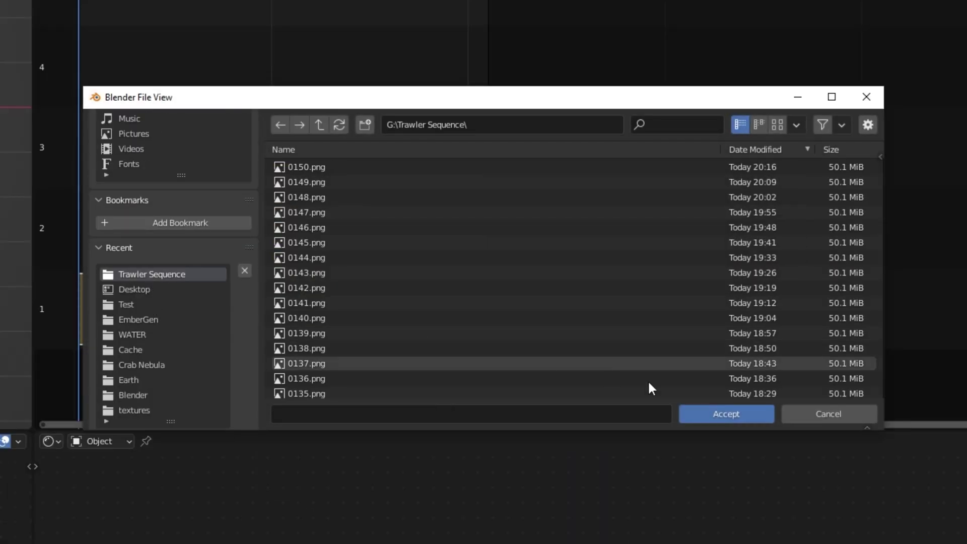
click(726, 413)
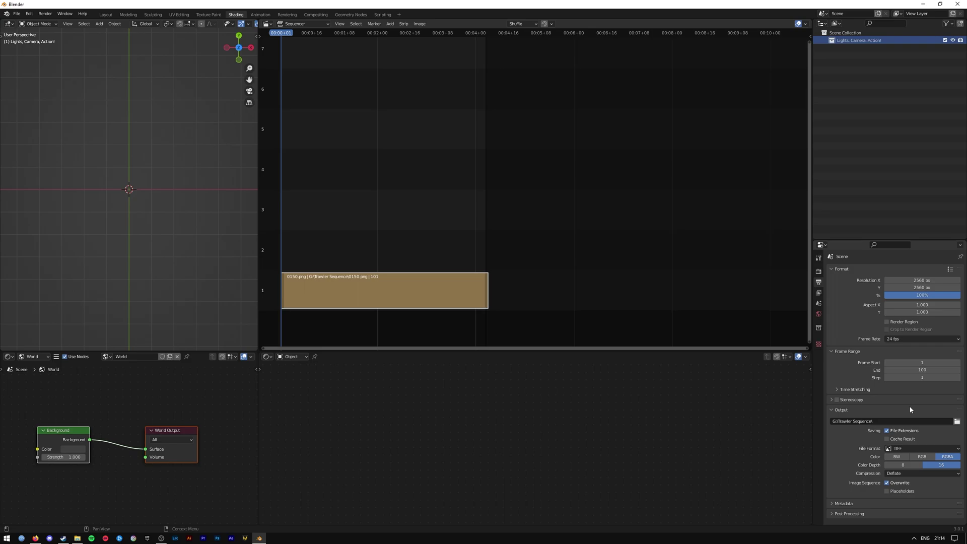
Enable Cache Result and change the output File Format to FFmpeg Video
click(887, 438)
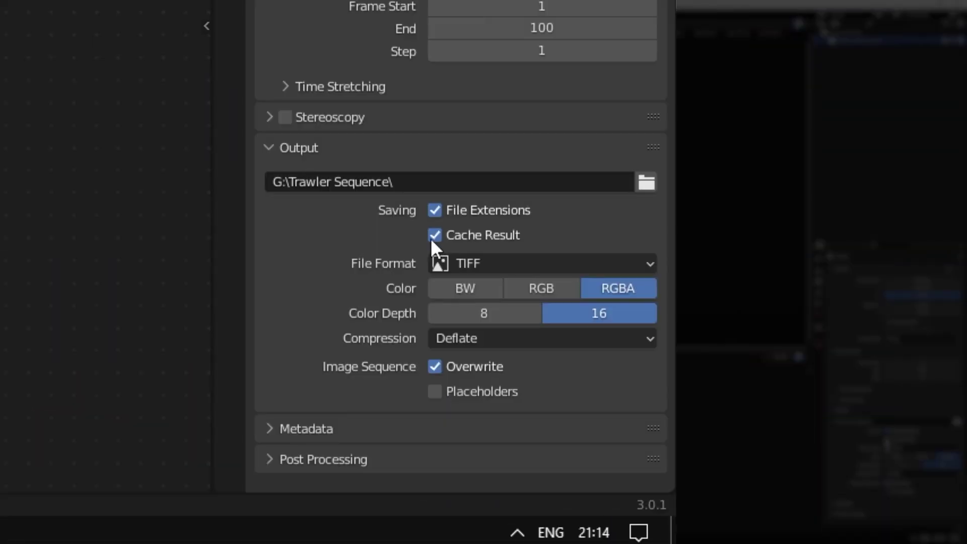
click(511, 261)
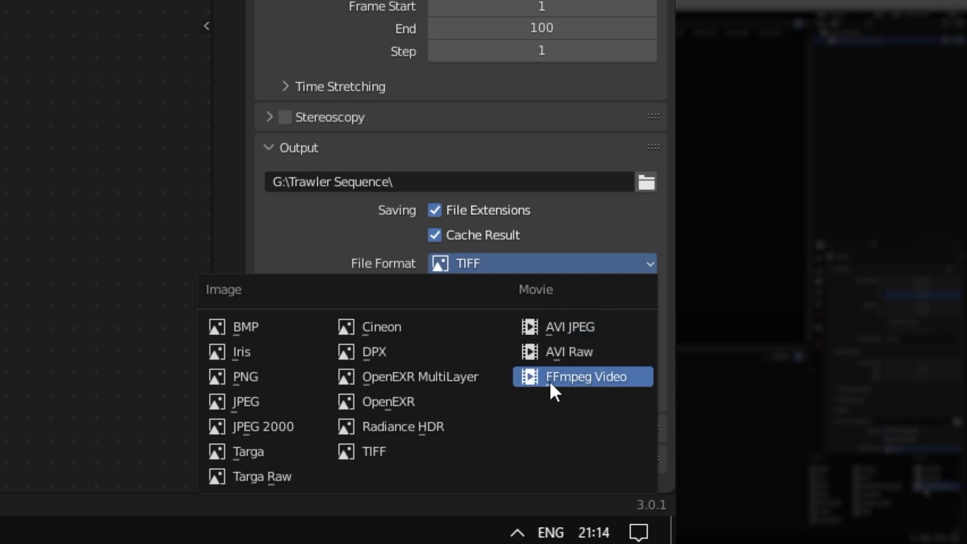
click(564, 378)
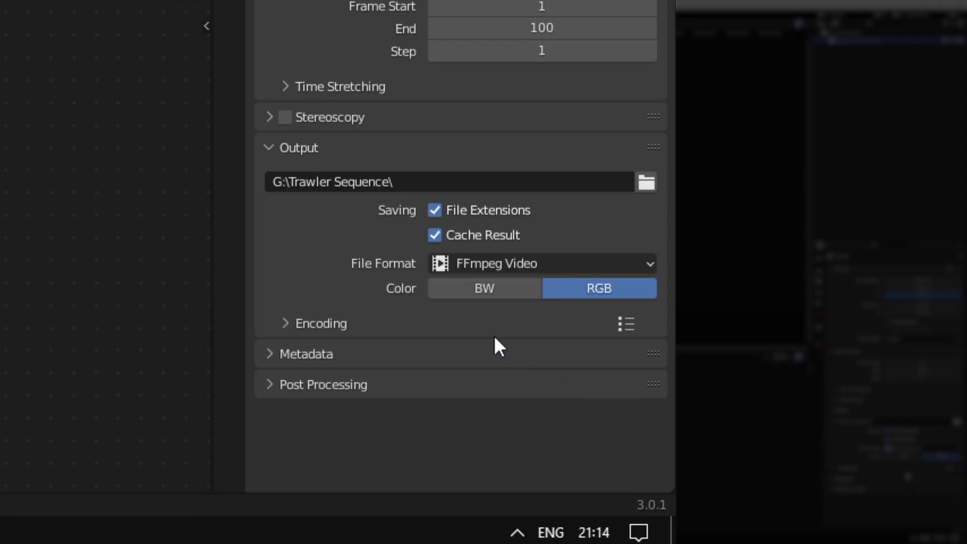
Expand the Encoding settings and set the container to MPEG-4
click(285, 323)
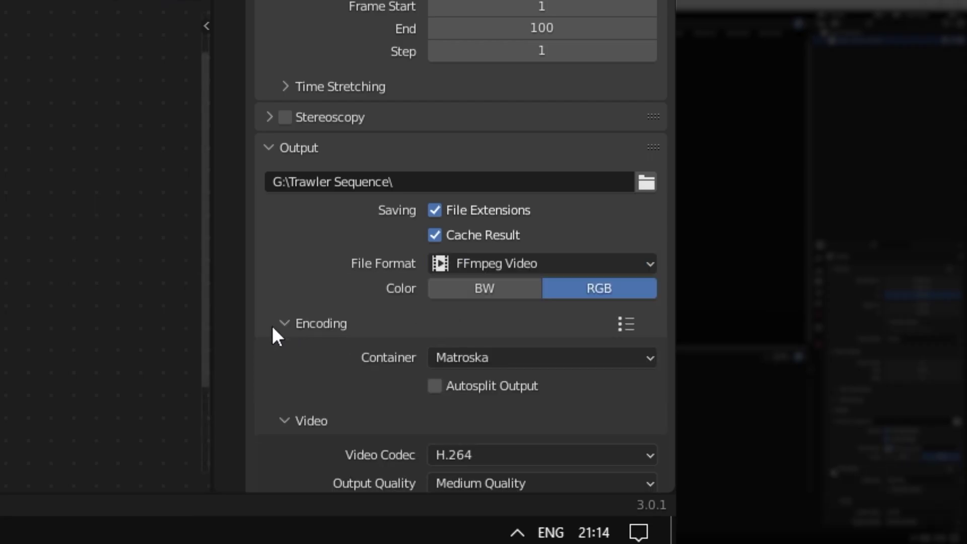
middle_drag(280, 325, 289, 107)
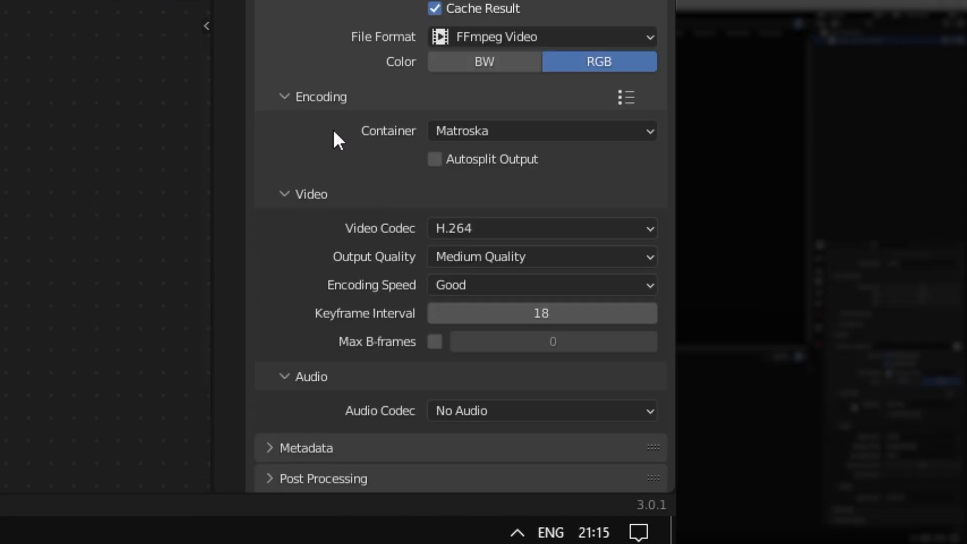
click(501, 132)
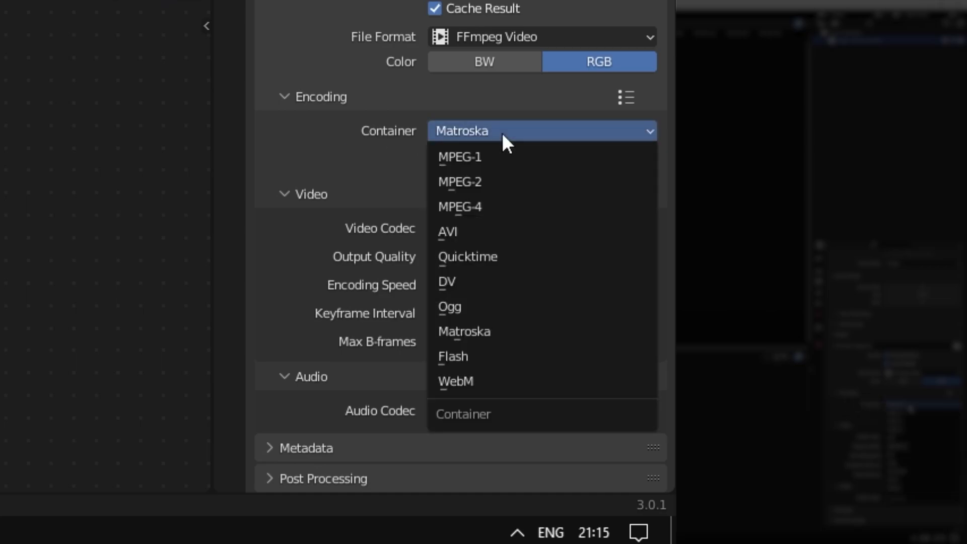
click(491, 215)
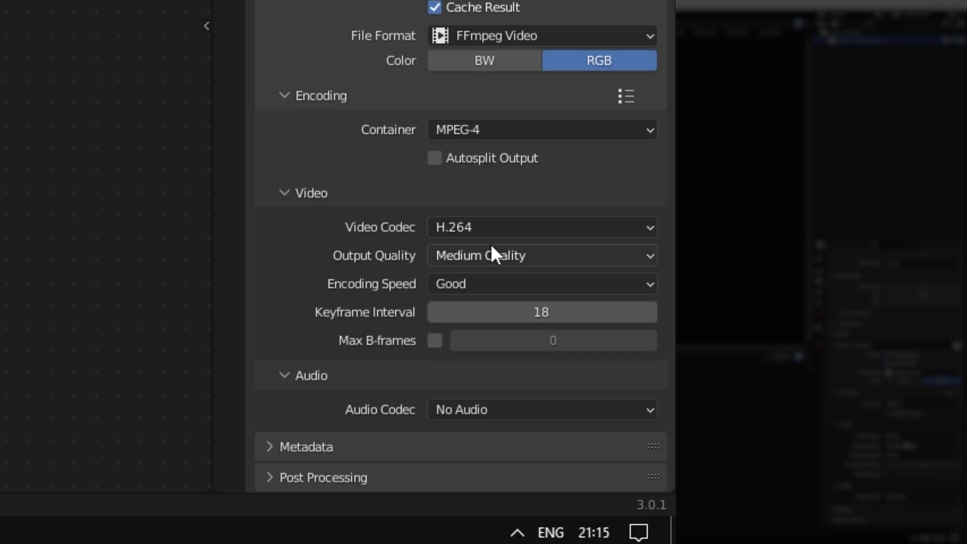
Set Output Quality to Perceptually Lossless, Encoding Speed to Slowest, and Audio Codec to No Audio
click(439, 255)
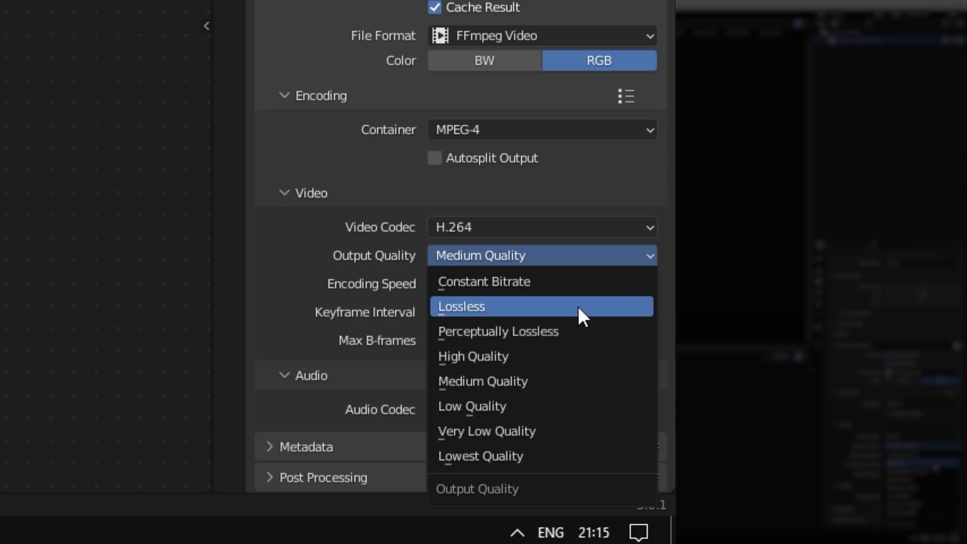
click(574, 334)
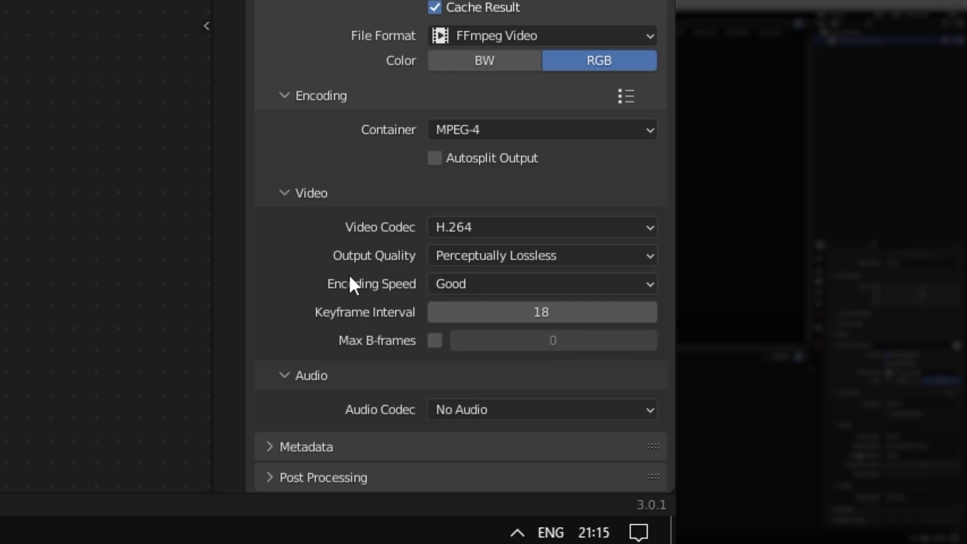
click(539, 255)
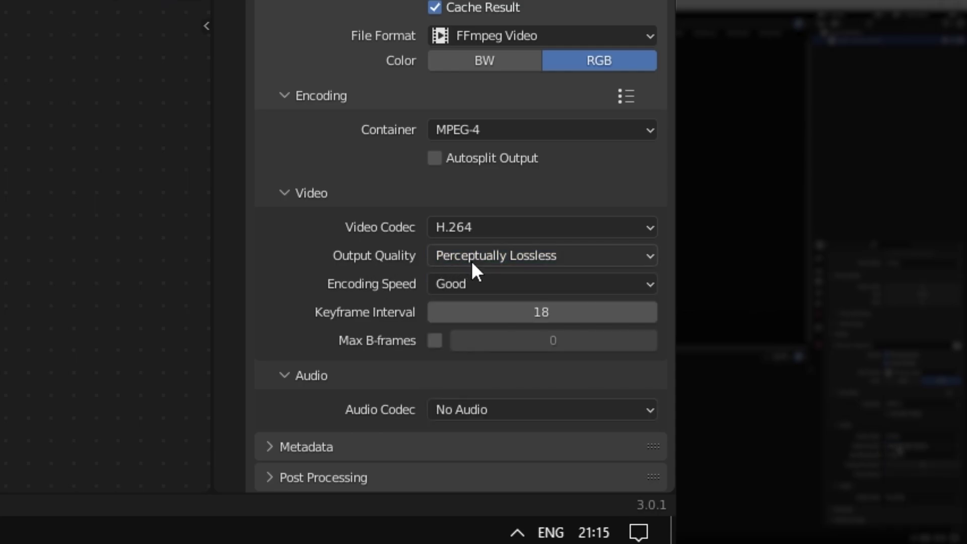
click(455, 278)
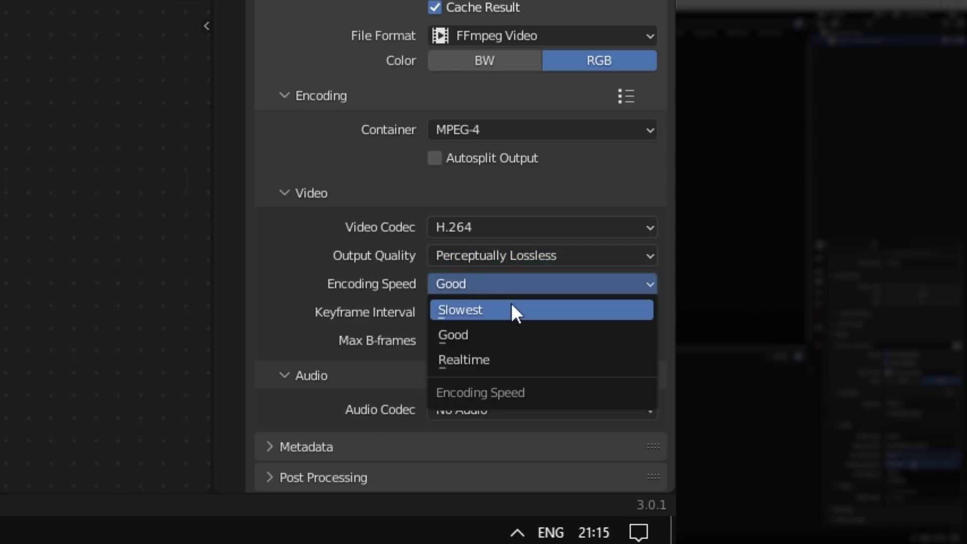
click(462, 310)
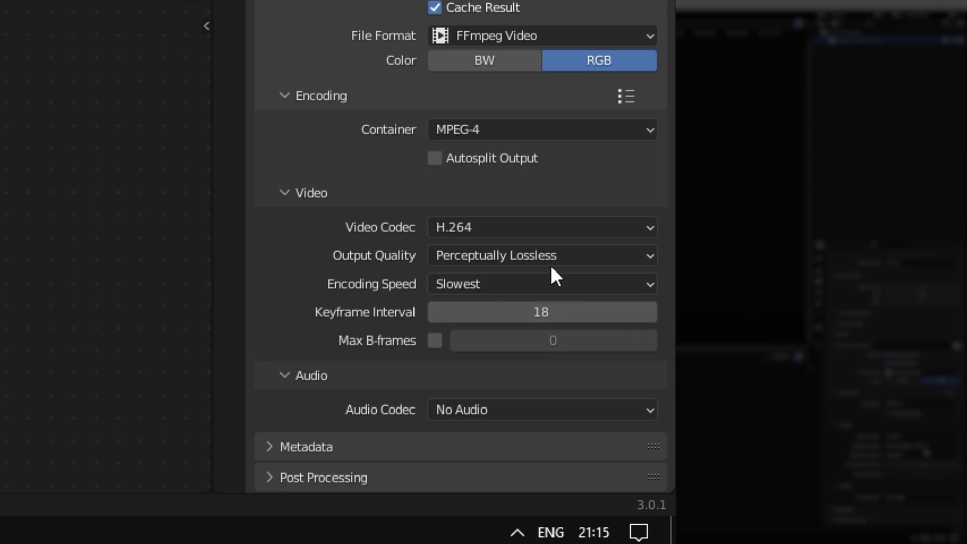
click(516, 283)
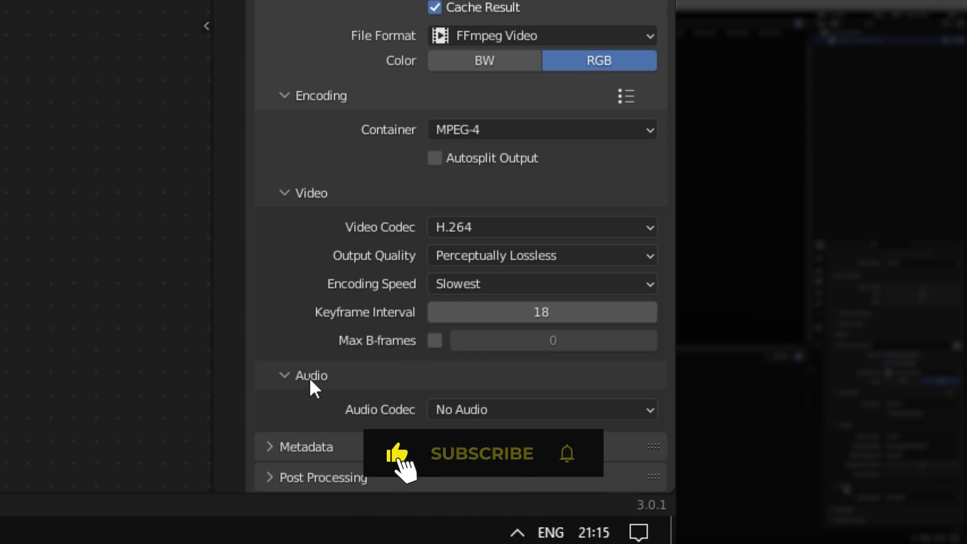
click(526, 412)
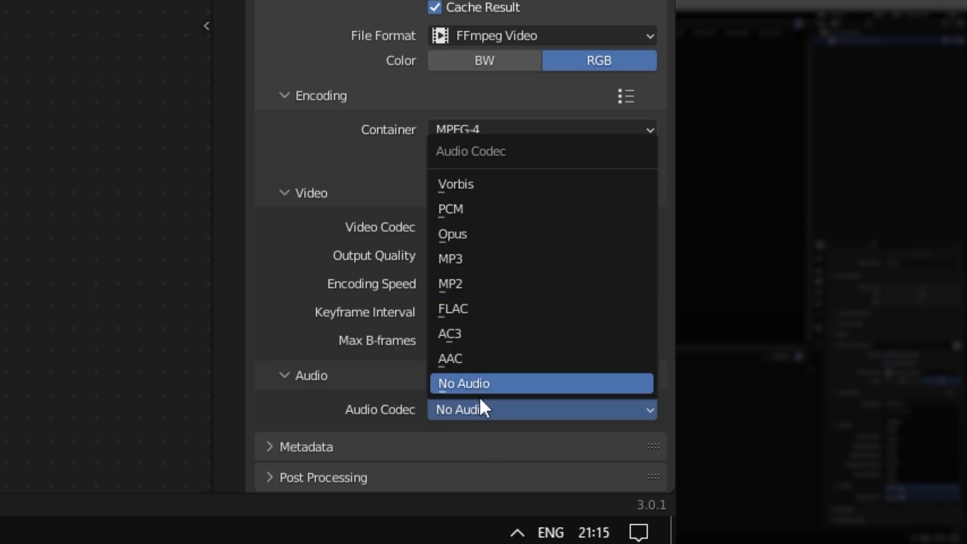
click(504, 401)
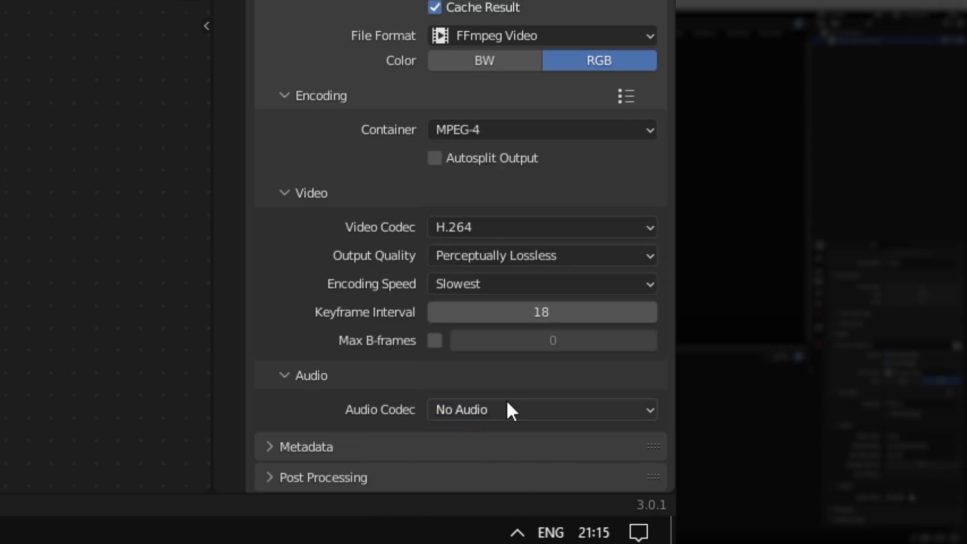
Under Post Processing, uncheck Compositing in the Pipeline settings
click(273, 482)
scroll(388, 338, down, 3)
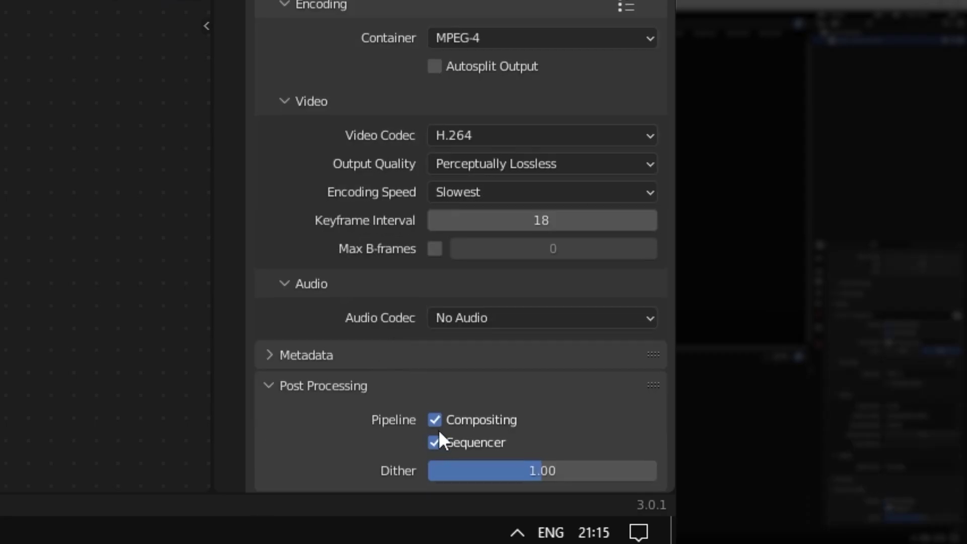
click(434, 421)
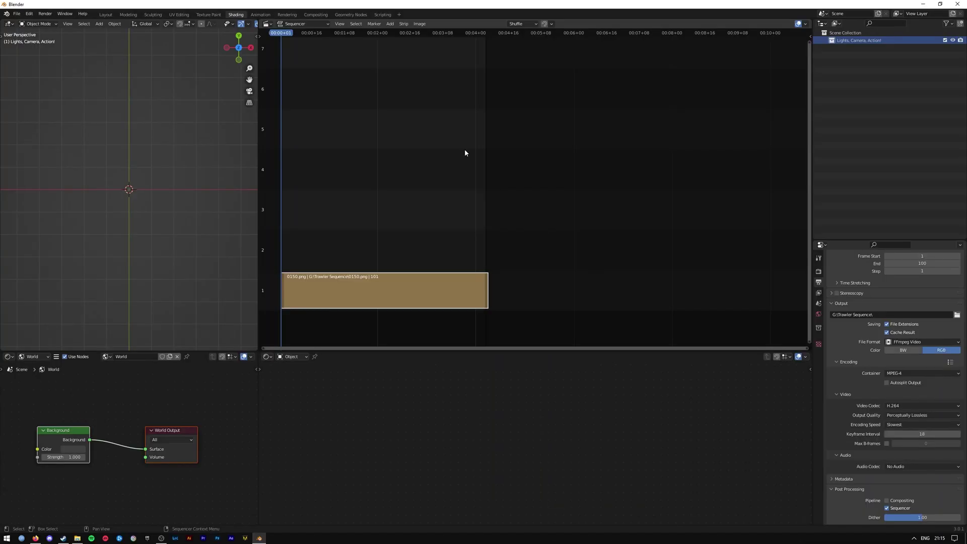
Inspect the Denoise and Glare nodes in the Compositing workspace, then return to Shading
click(316, 15)
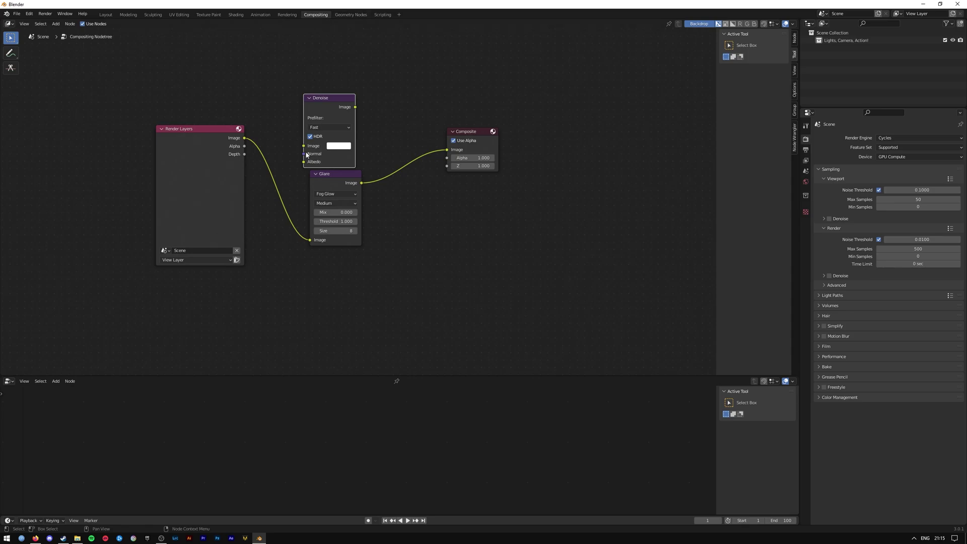
drag(327, 99, 334, 86)
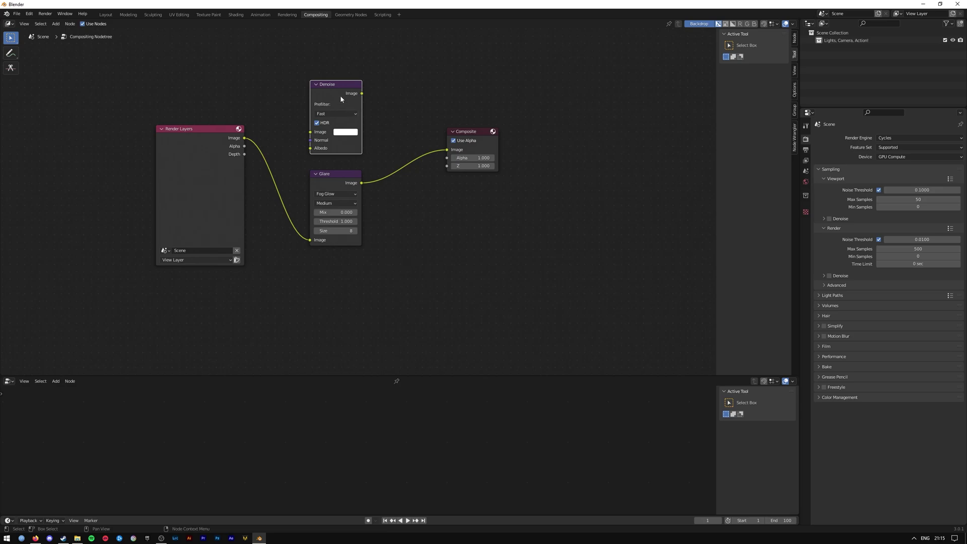
drag(337, 174, 385, 189)
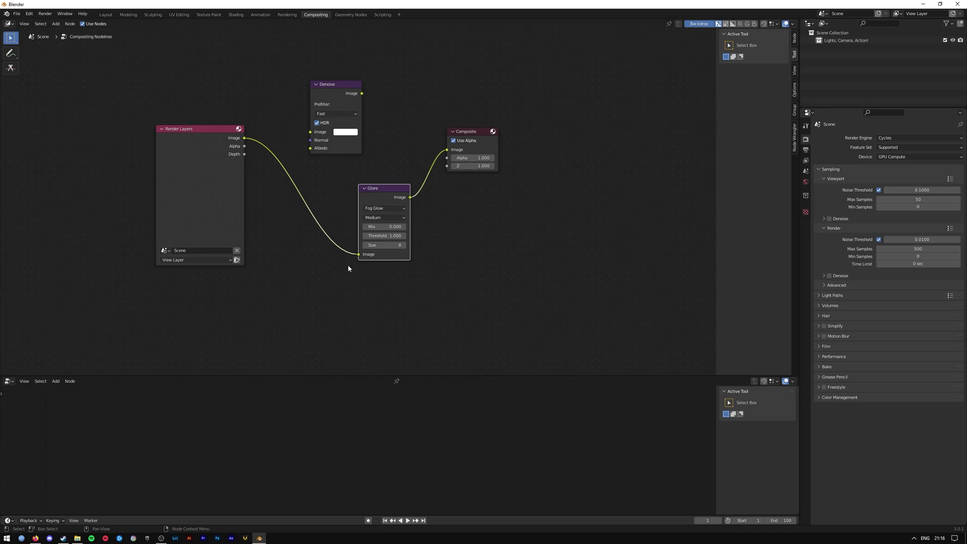
click(235, 15)
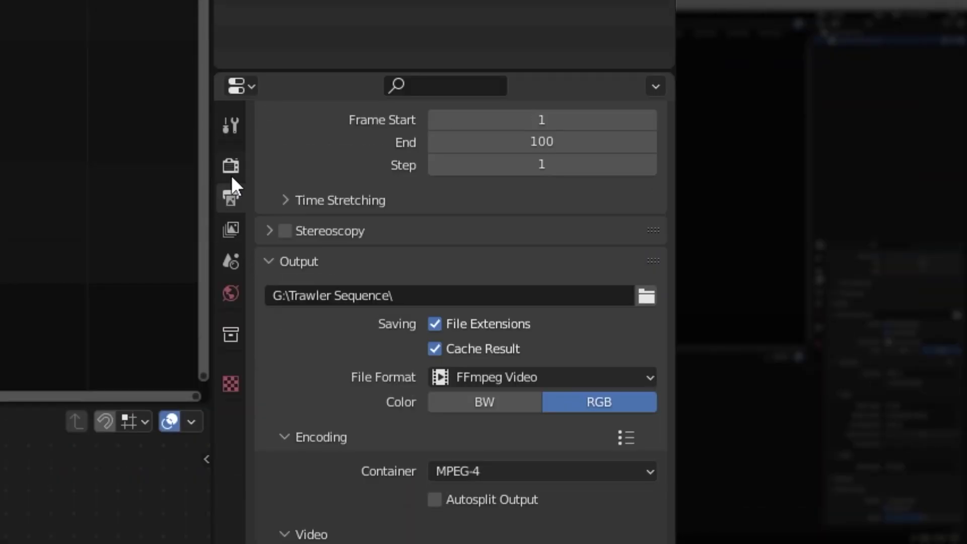
In Render Properties > Color Management, set the Look dropdown to None
click(232, 173)
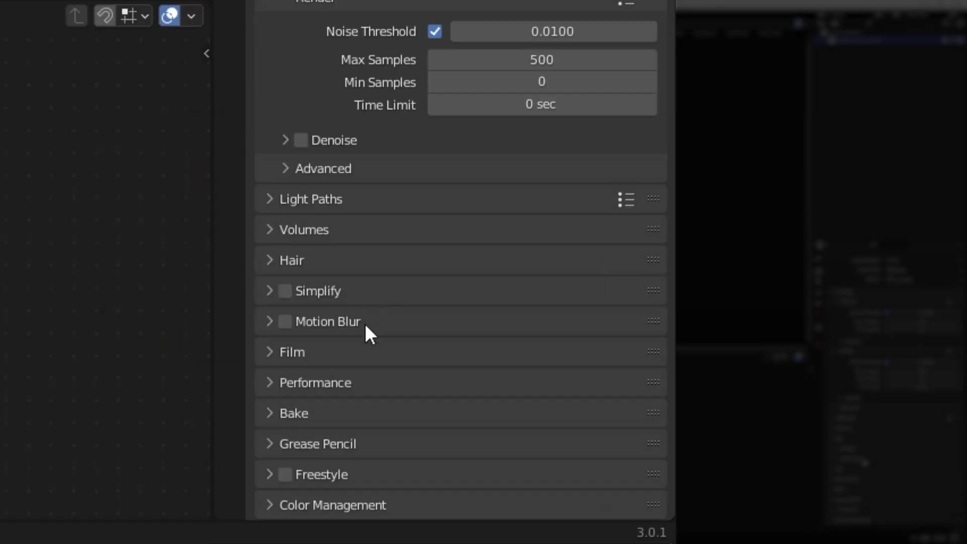
click(270, 505)
scroll(322, 434, down, 5)
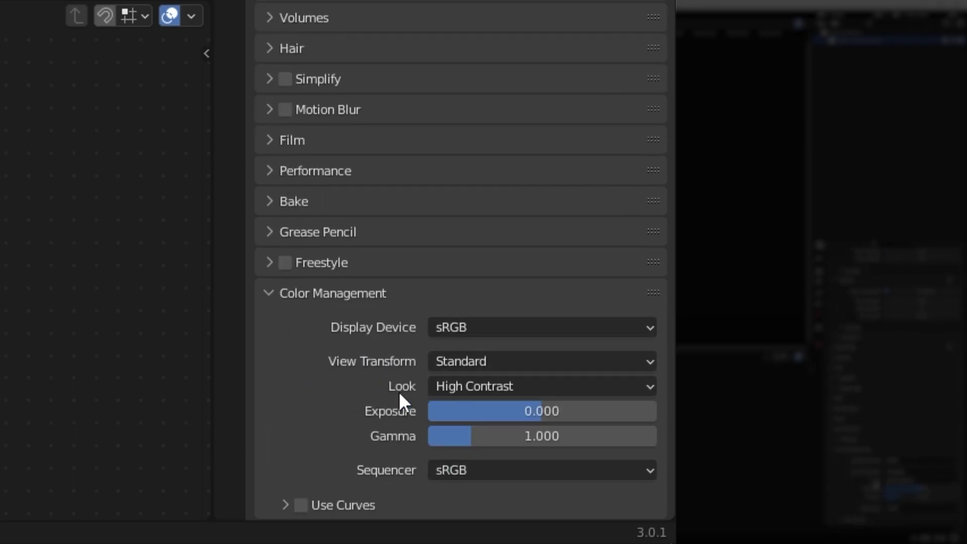
click(477, 387)
click(483, 362)
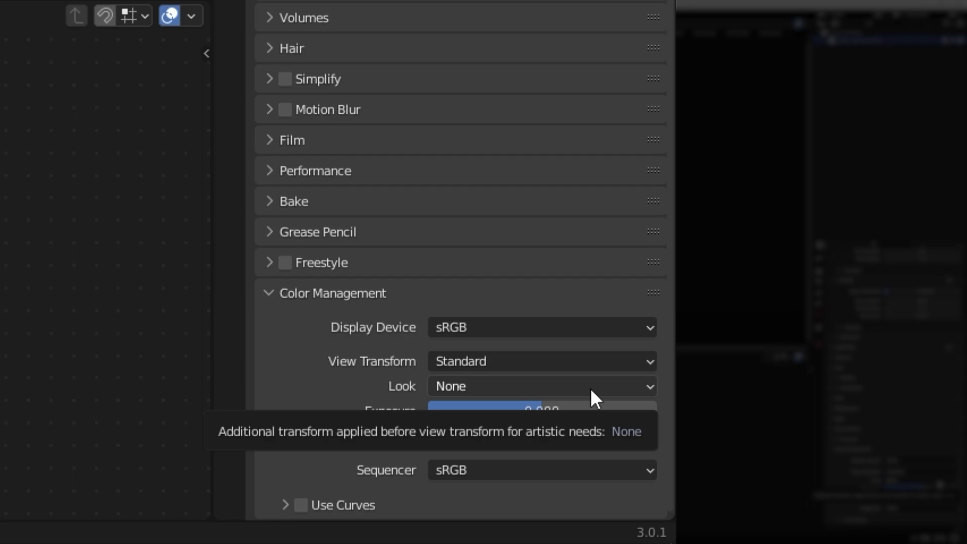
click(449, 391)
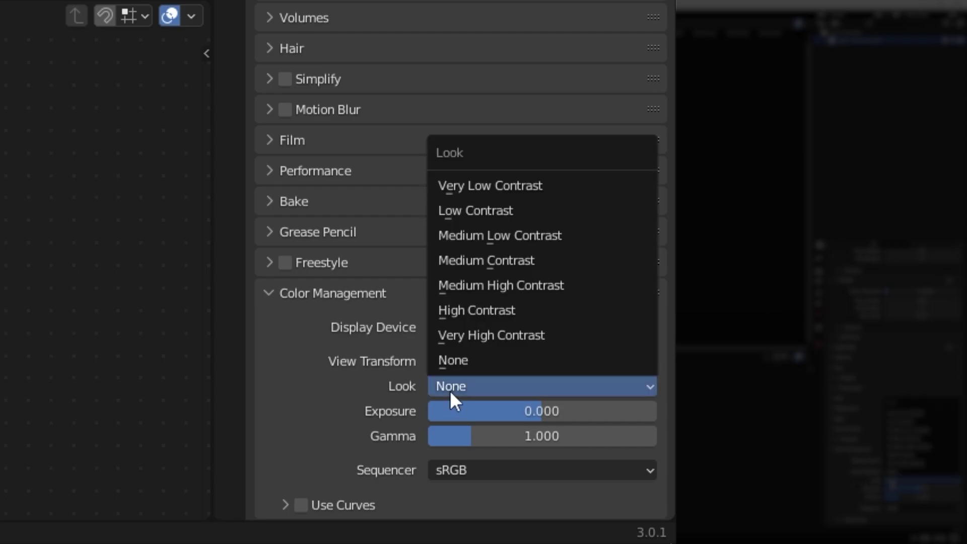
click(449, 390)
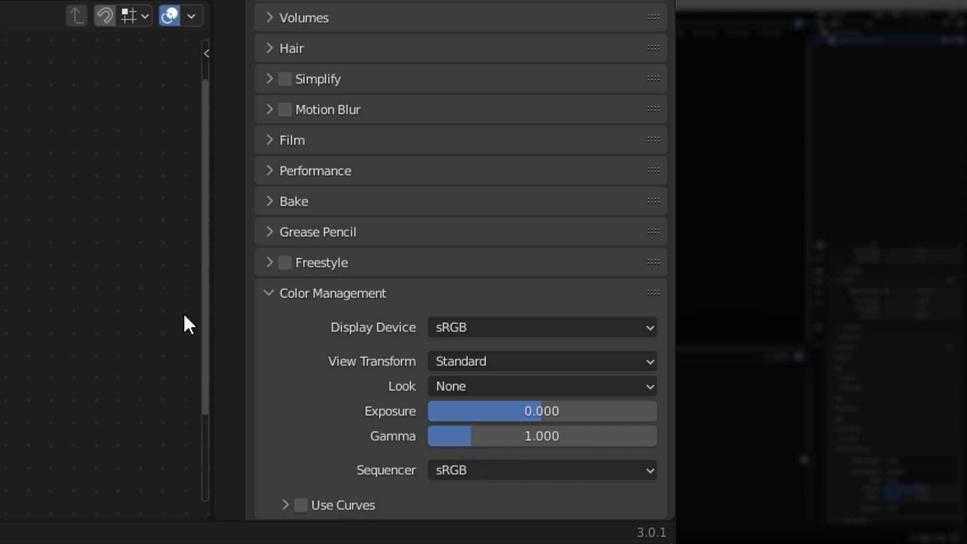
click(473, 386)
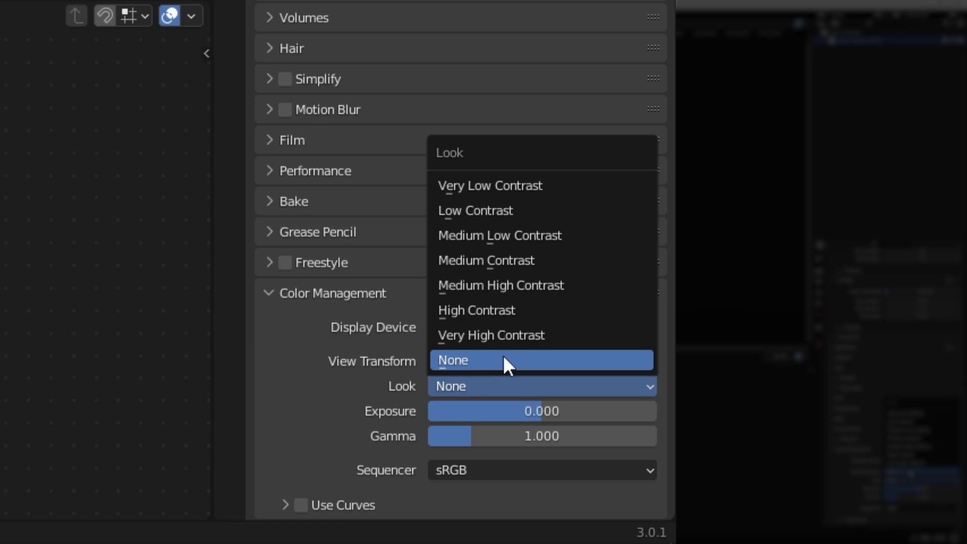
click(486, 360)
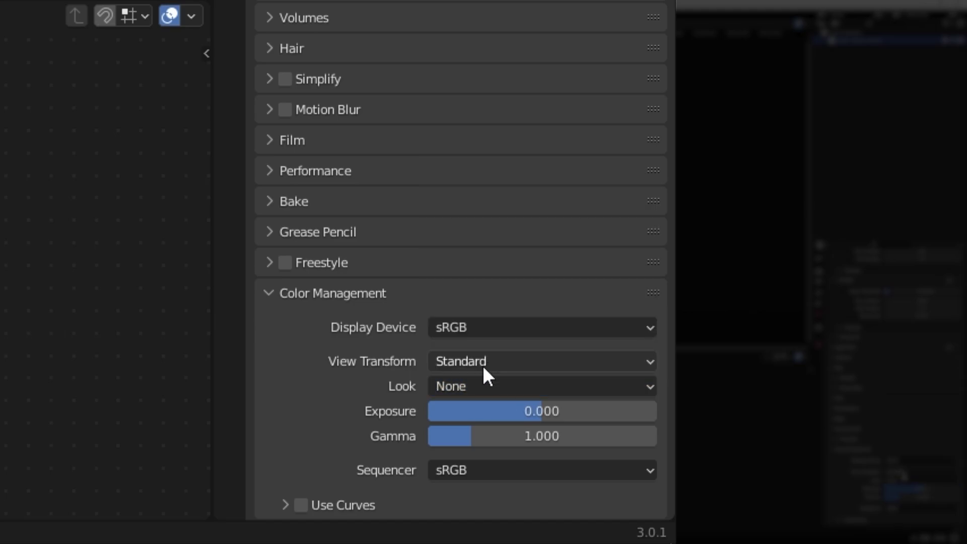
click(482, 384)
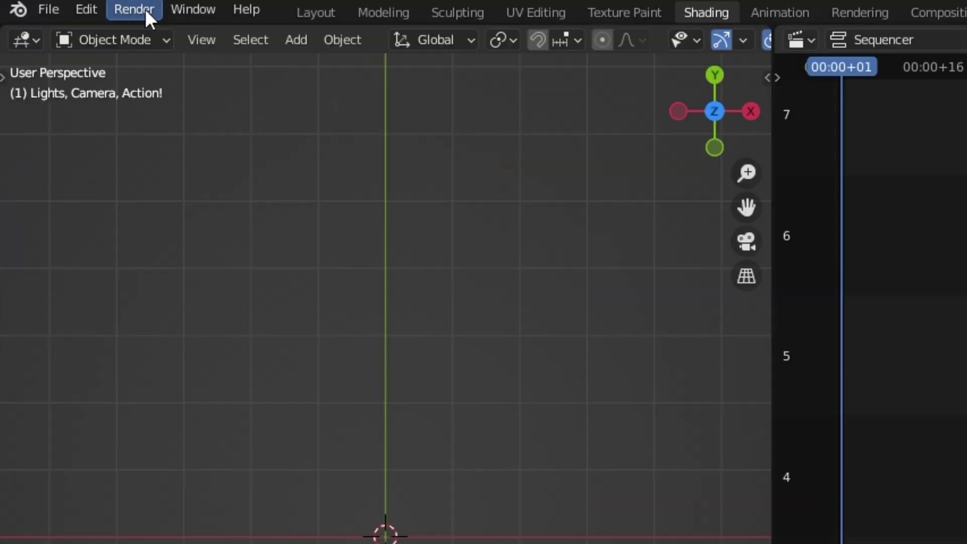
Run Render Animation to produce the video, then close the Blender Render window
click(48, 15)
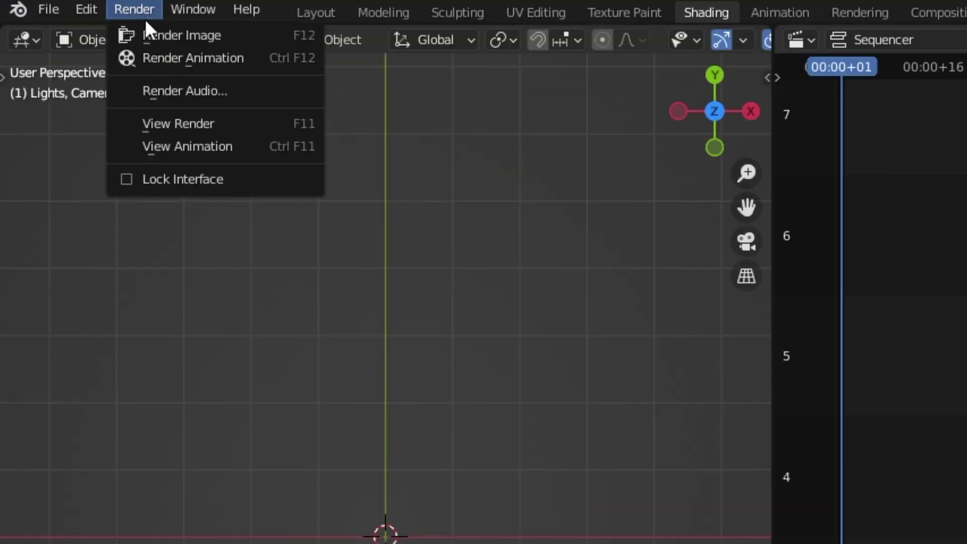
click(154, 59)
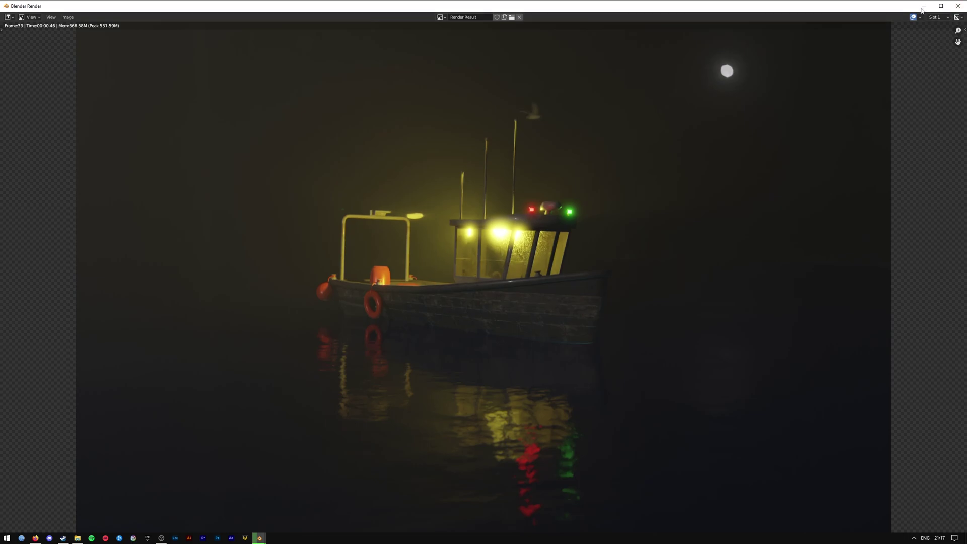
key(Escape)
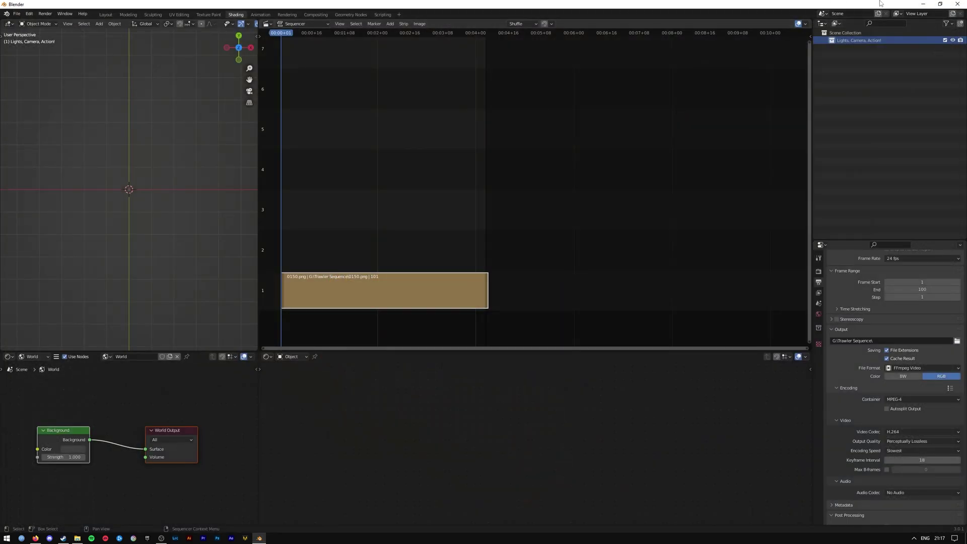
Minimize Blender and open the rendered 0001-0100.mp4 from the desktop in VLC
click(923, 4)
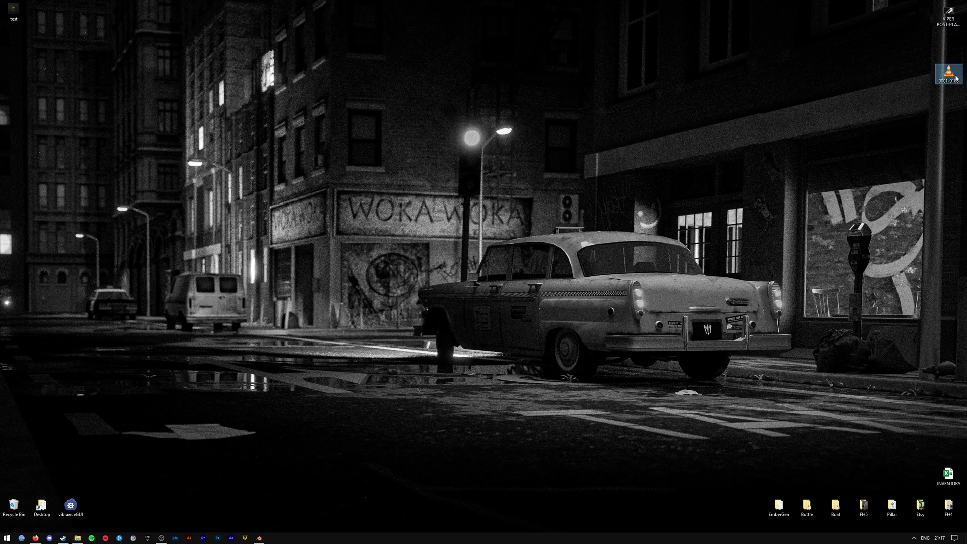
double_click(956, 77)
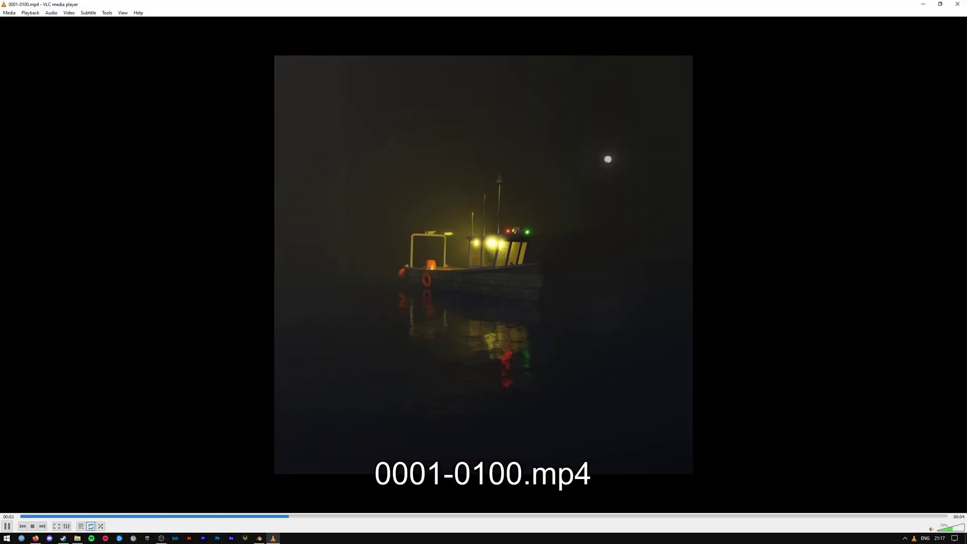